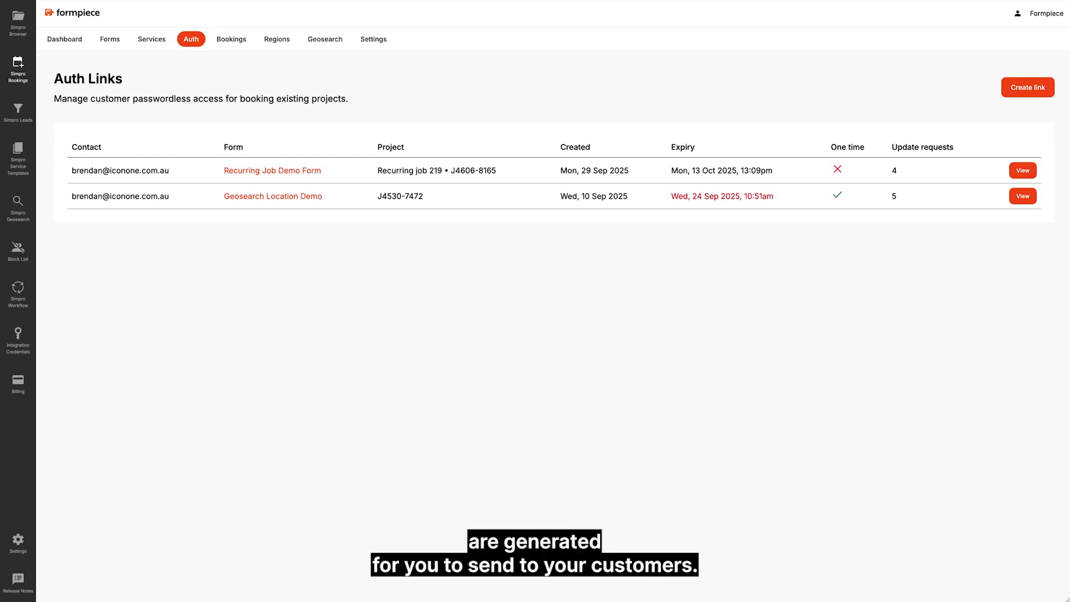
Create a new auth link for the Recurring Job Demo Form (Job) with the job type Recurring job.
click(1024, 89)
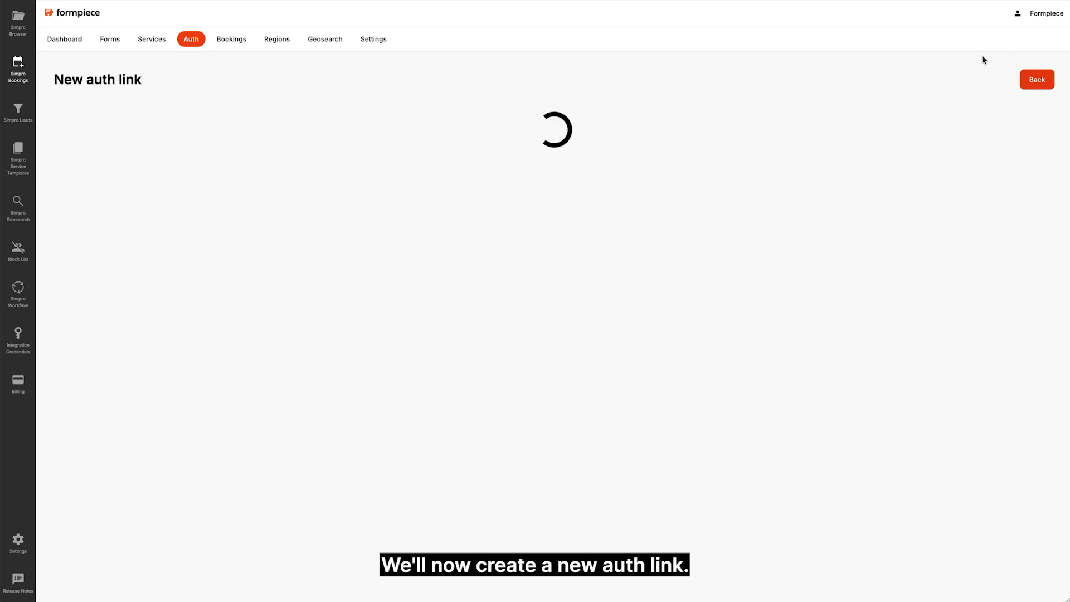
click(256, 195)
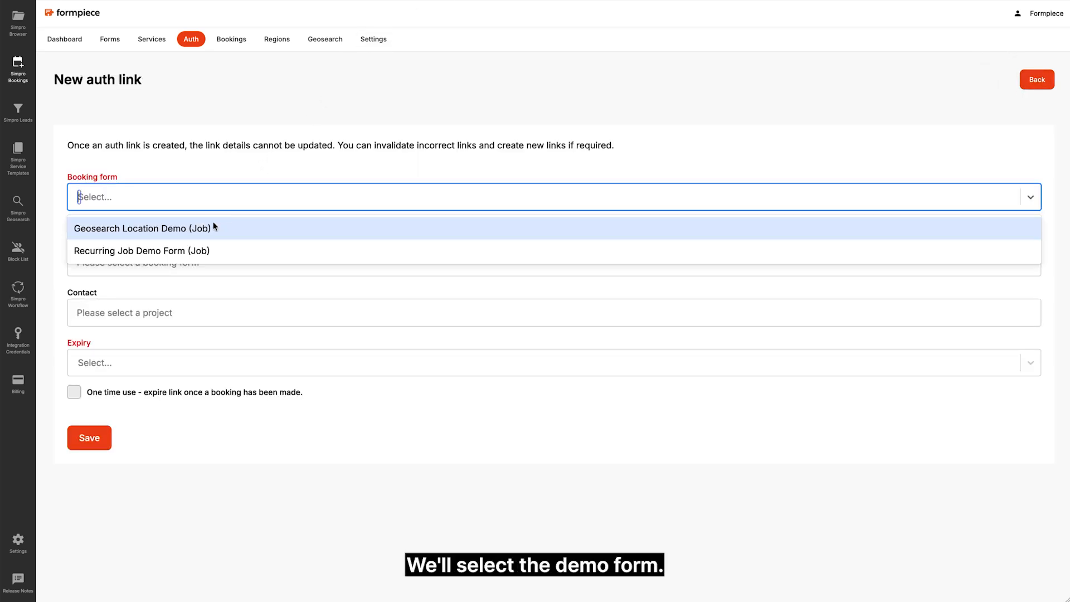
click(203, 245)
click(161, 265)
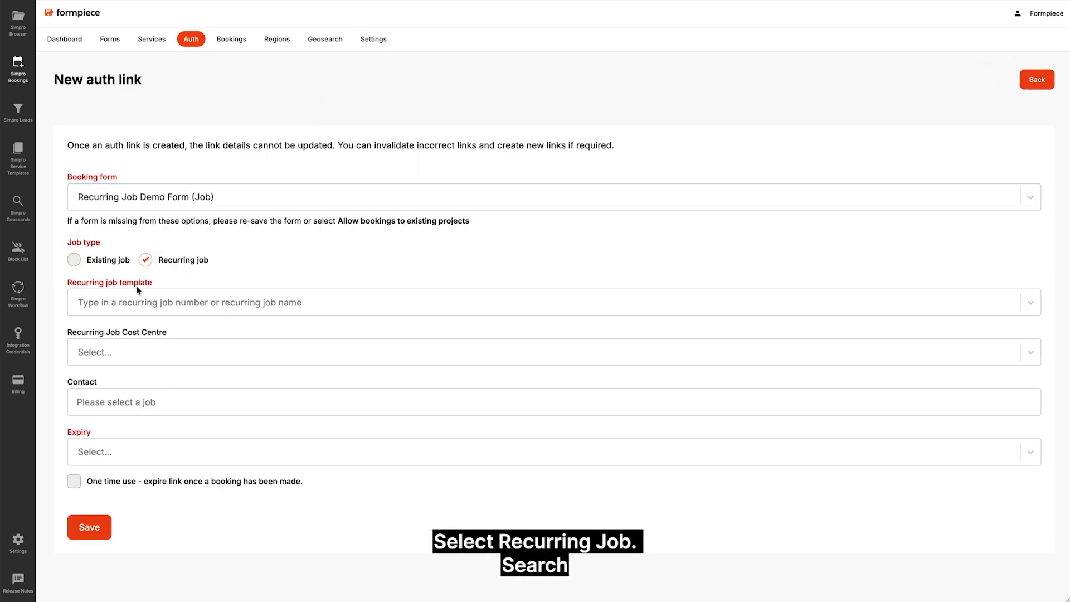
Search recurring job templates for "formpiece", choose Formpiece Recurring Template, and select its Service cost centre.
click(135, 299)
text(formpiece)
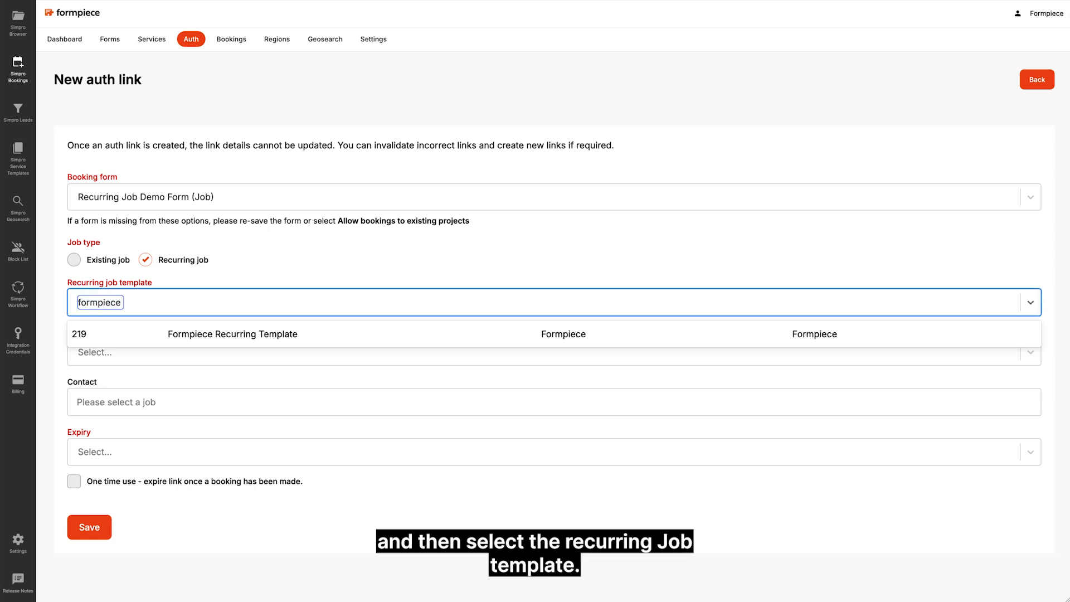
click(155, 342)
click(150, 357)
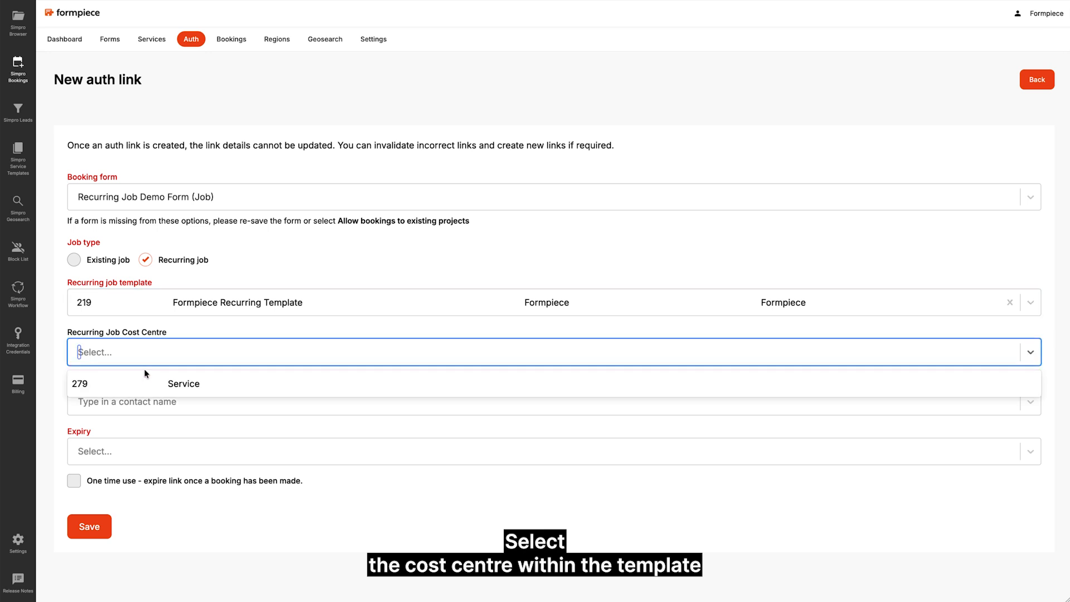
click(146, 385)
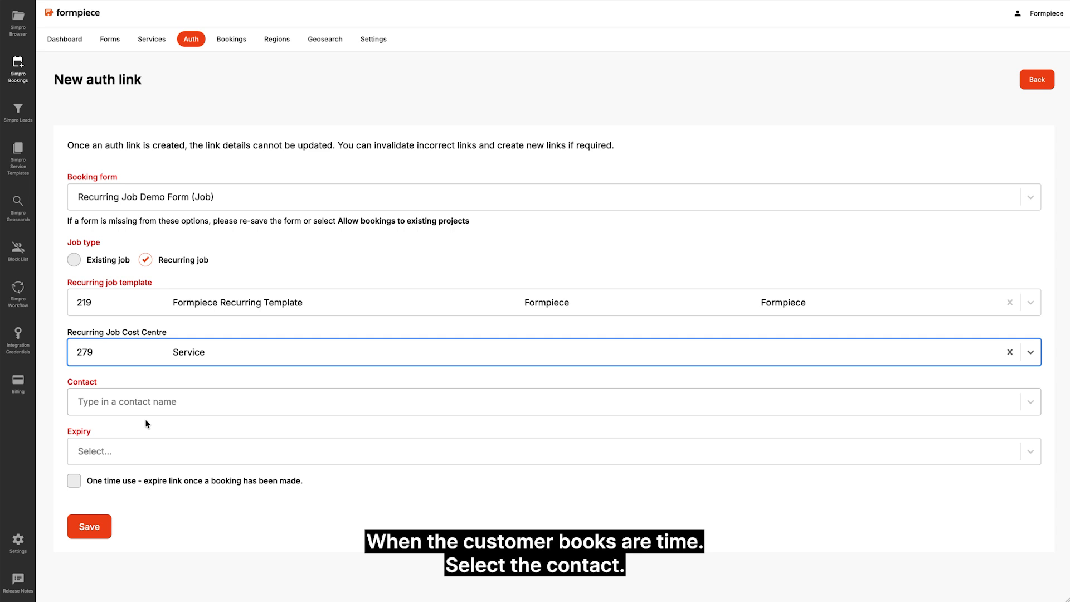
Search contacts for "formpiece", assign Formpiece Demo as the link's contact, and enable use of the work phone.
click(148, 401)
text(formpiece)
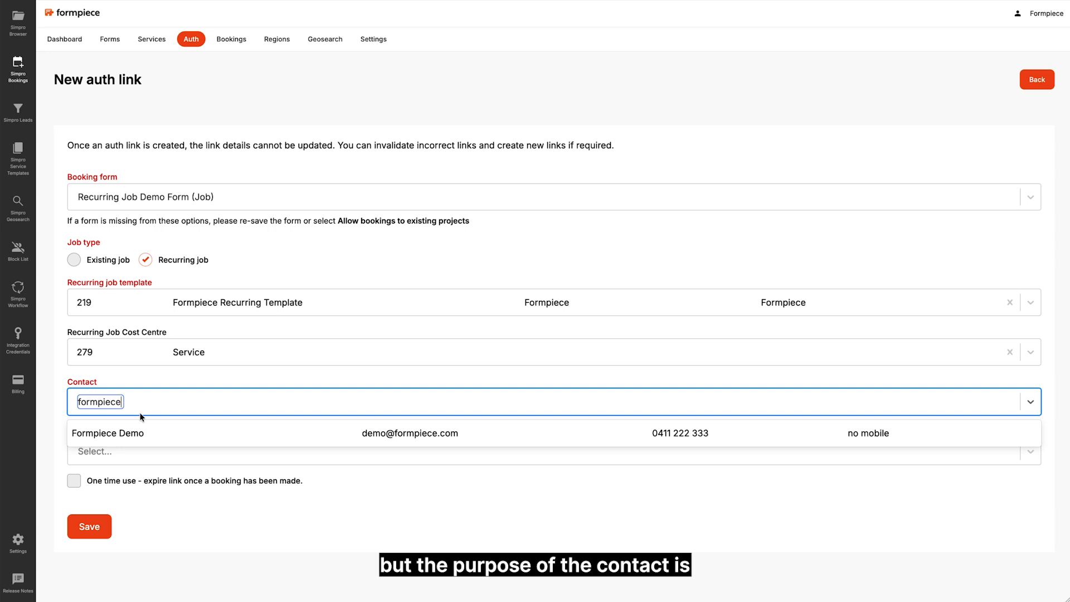
click(135, 432)
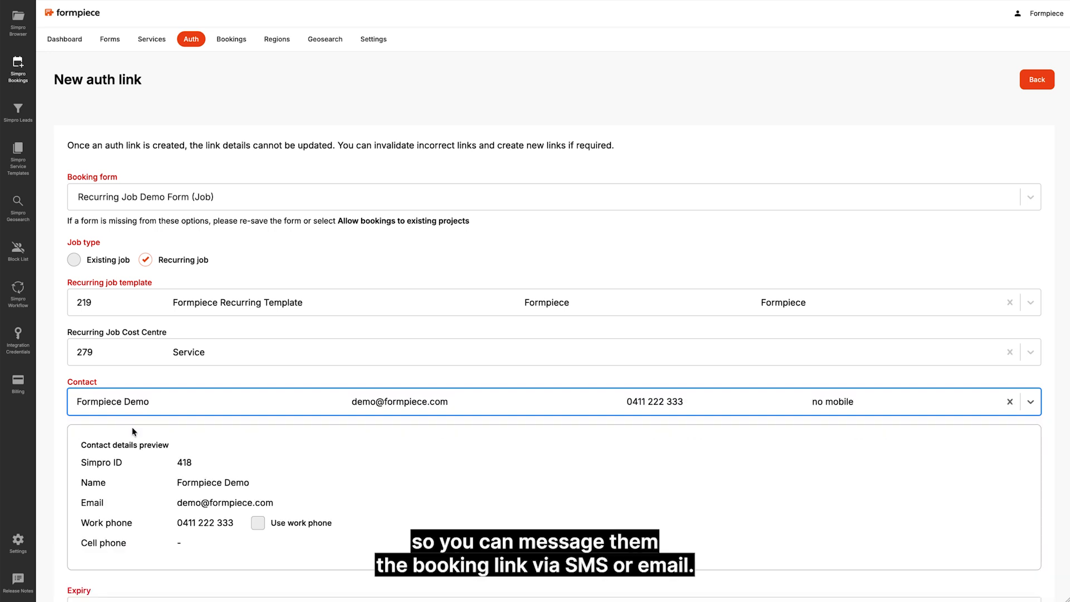
scroll(174, 437, down, 3)
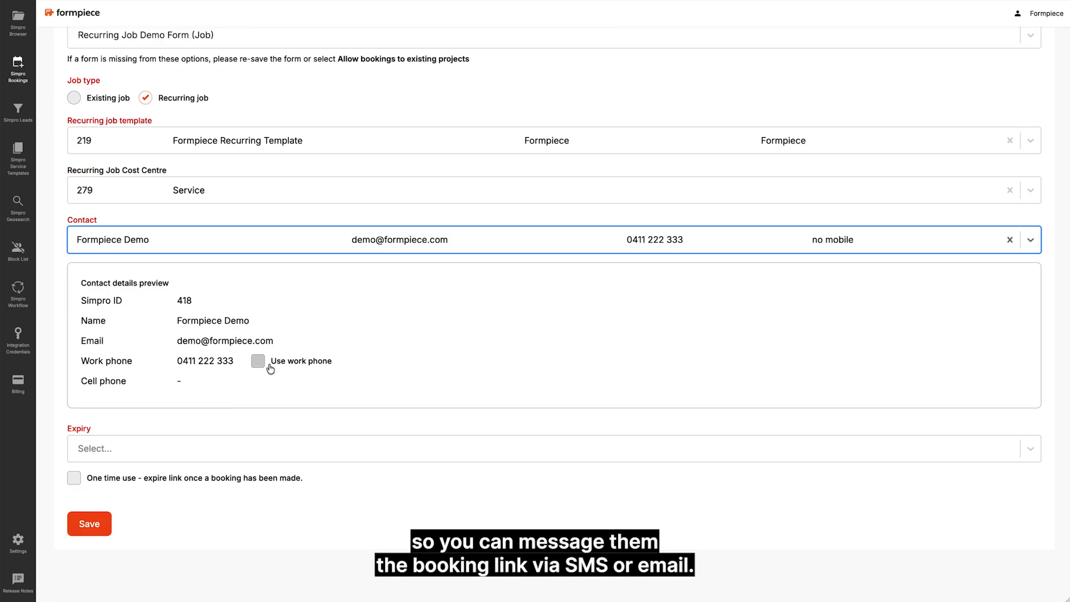
click(262, 362)
Set the link's expiry to 14 days, enable one time use, and save the auth link.
click(176, 444)
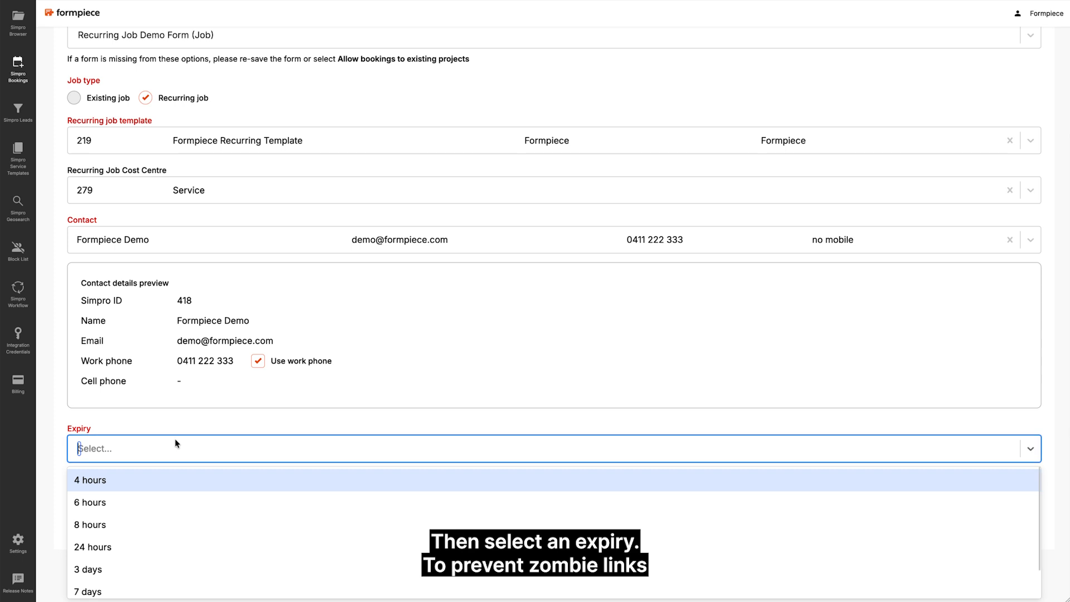
scroll(158, 508, down, 1)
click(118, 584)
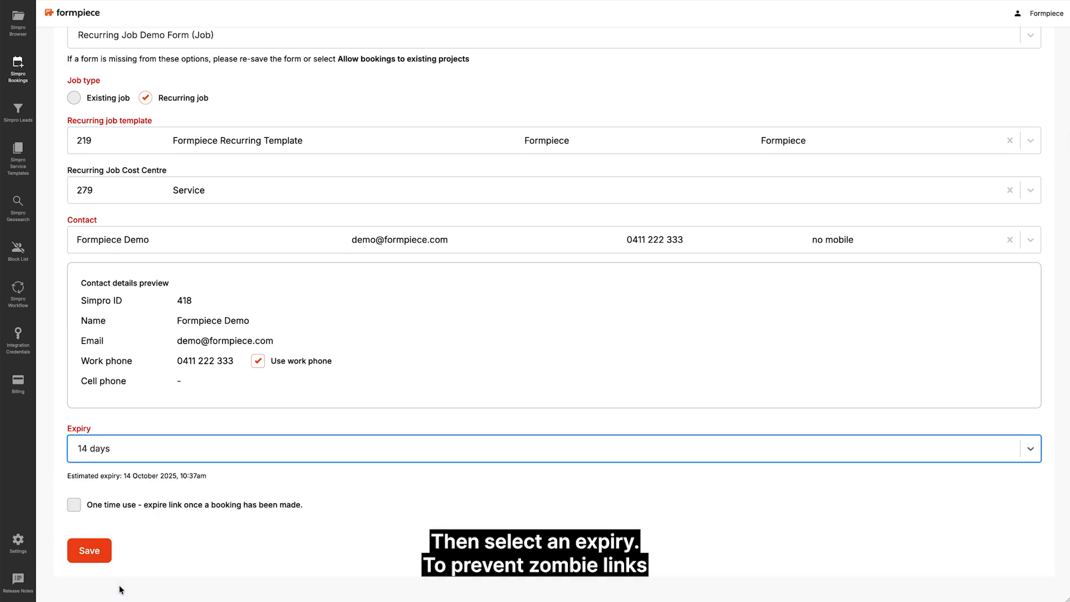
scroll(150, 468, down, 1)
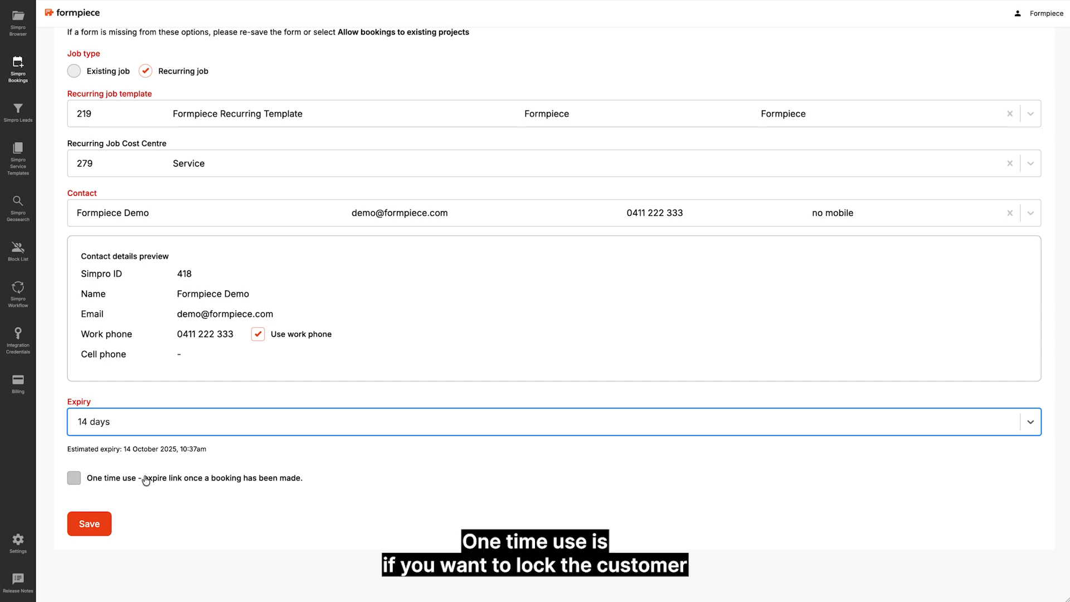
click(146, 481)
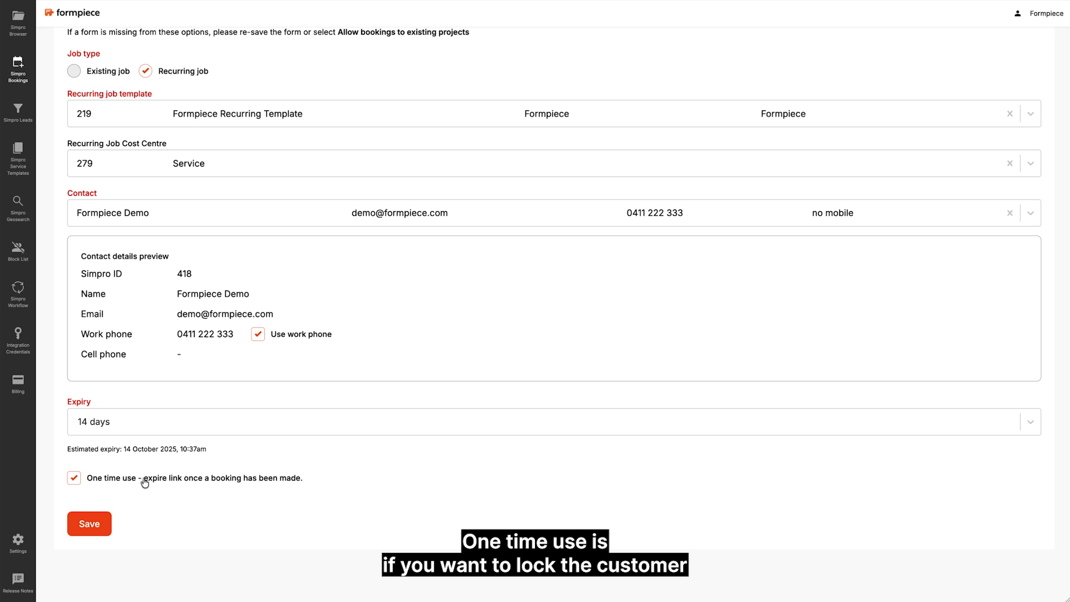
click(89, 524)
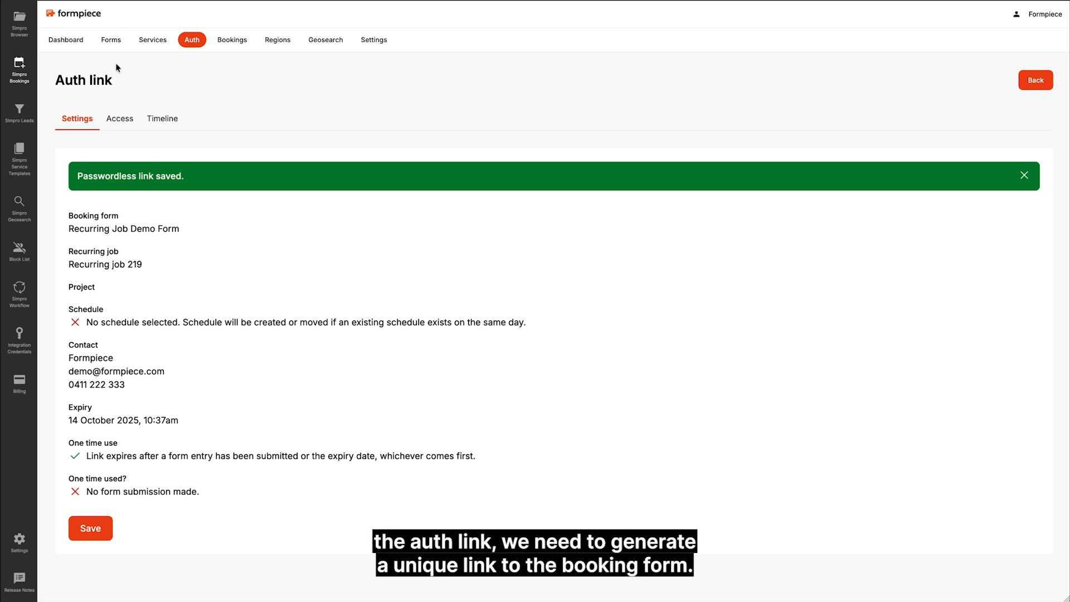
click(119, 124)
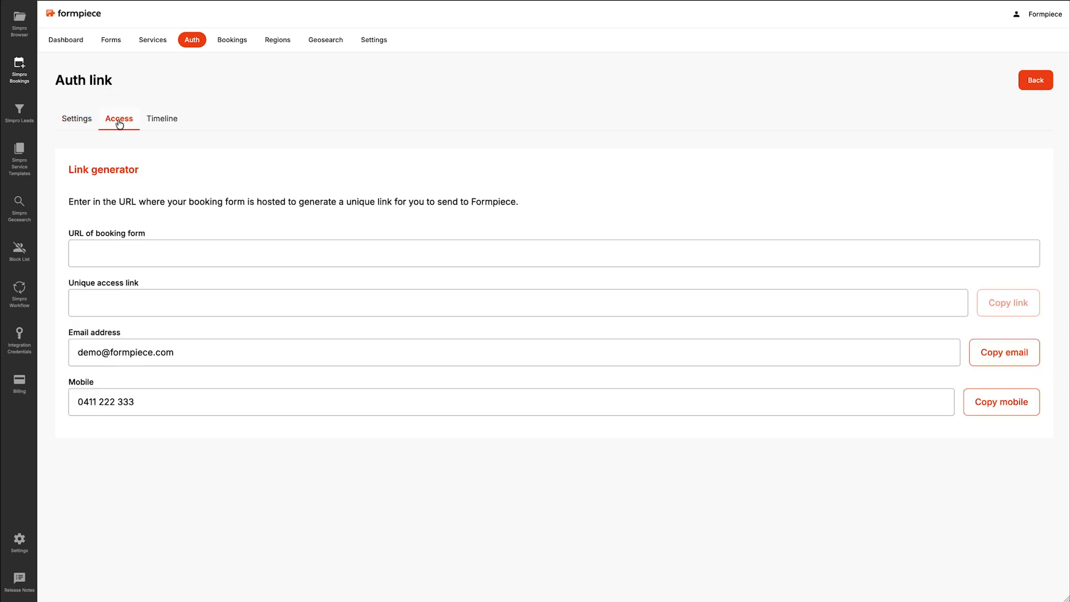
click(136, 260)
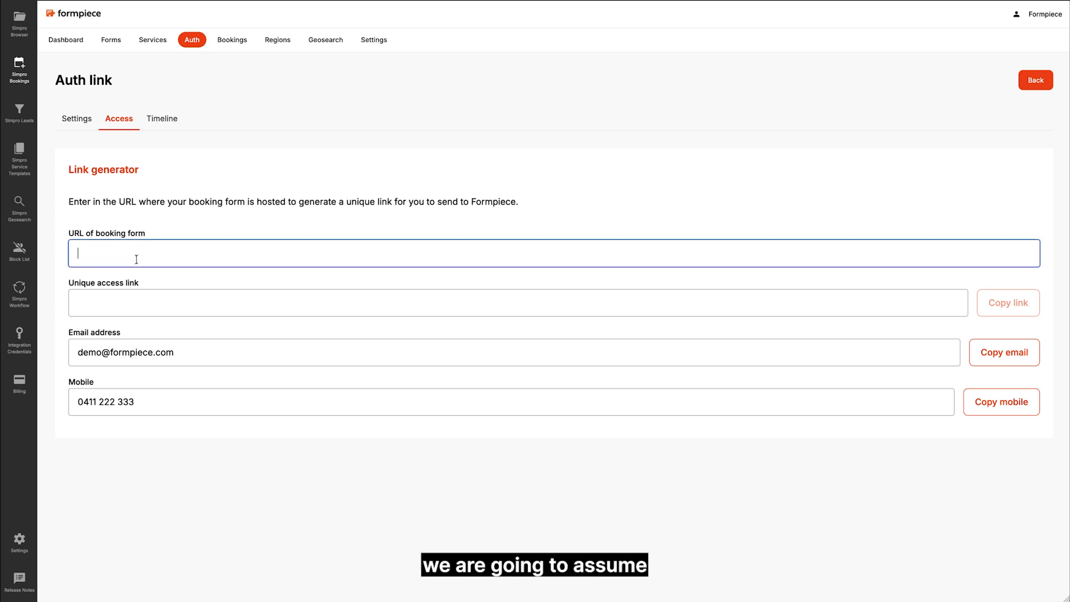
text(https://formpiece.com/demo/recurring-job-booking-form-demo/)
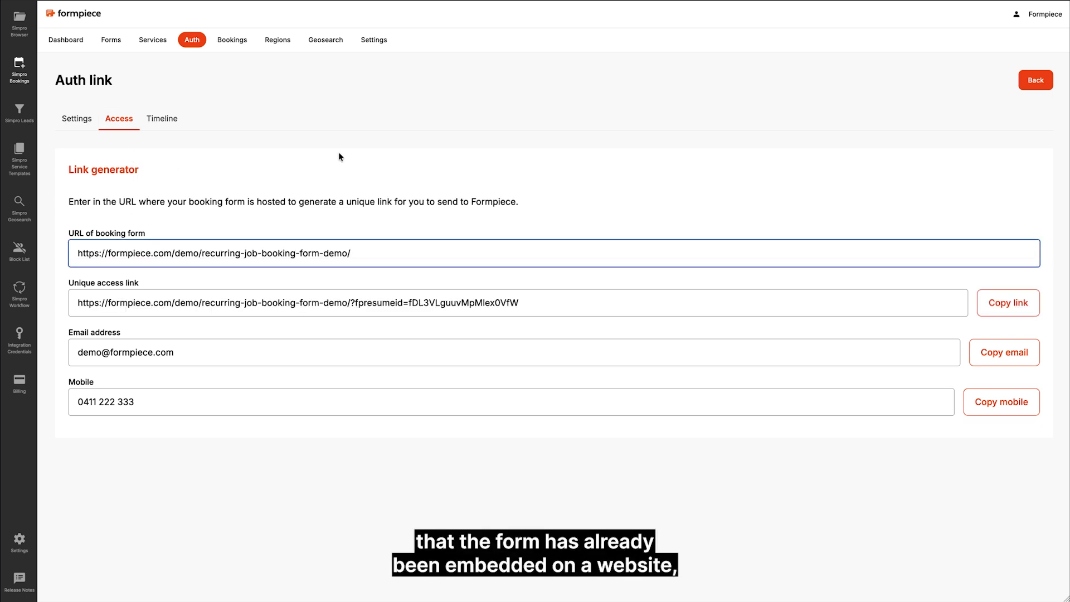
click(1011, 314)
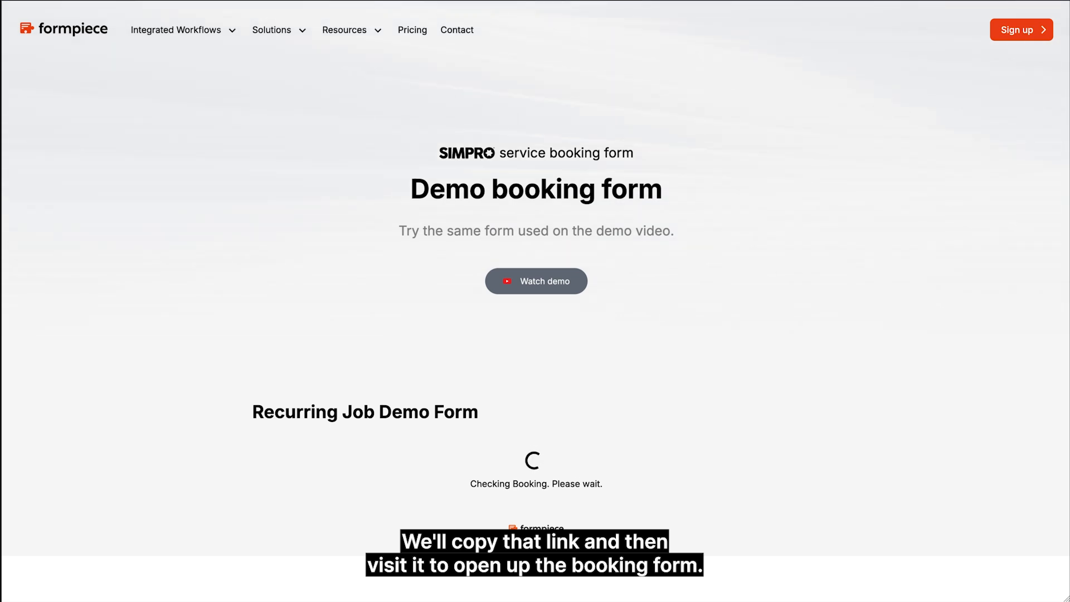
Book the Afternoon slot (1:00pm - 5:00pm) on Fri 3 Oct in the Recurring Job Demo Form and confirm the booking.
scroll(416, 160, down, 3)
scroll(394, 160, down, 3)
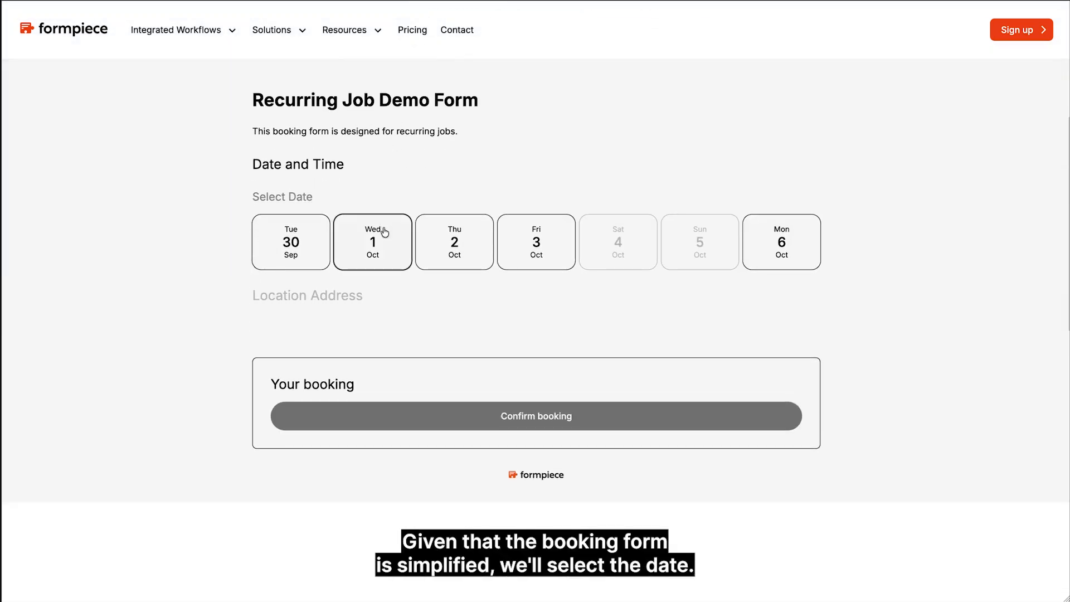
click(550, 241)
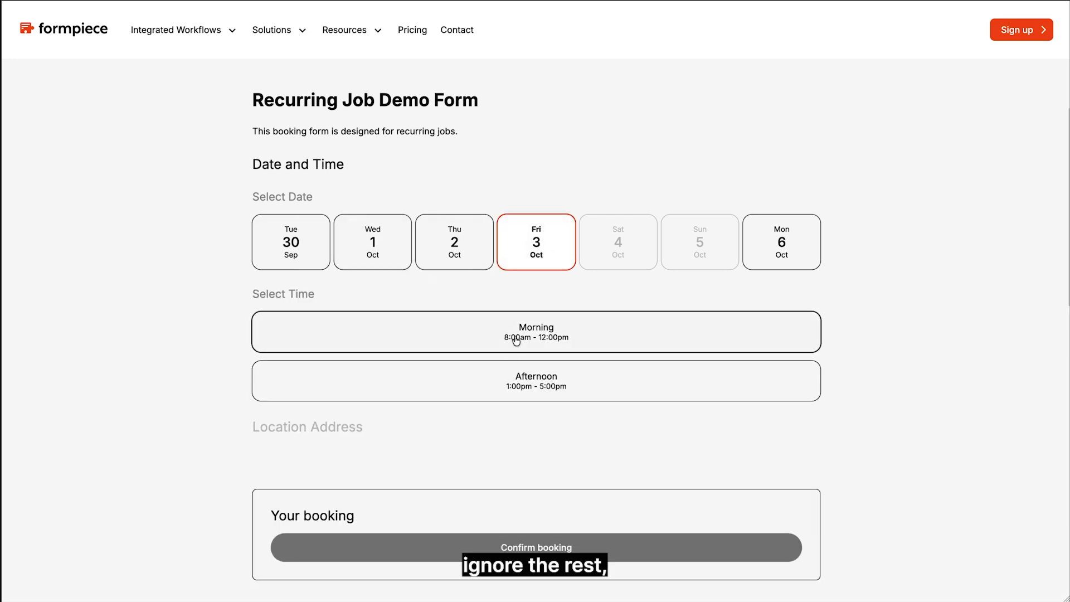
click(522, 381)
scroll(228, 271, down, 5)
scroll(178, 238, down, 6)
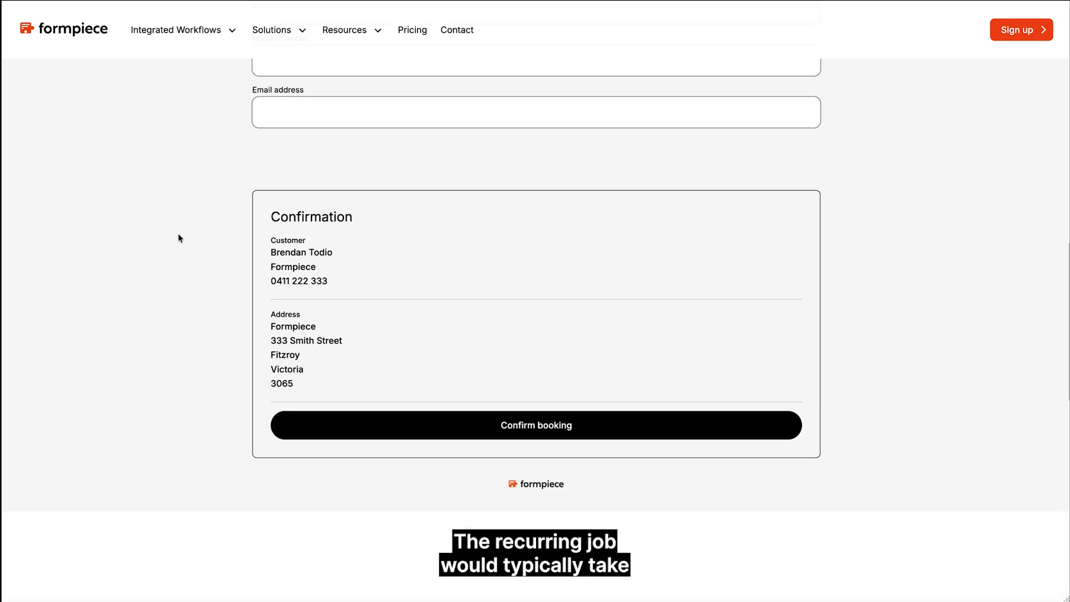
click(507, 412)
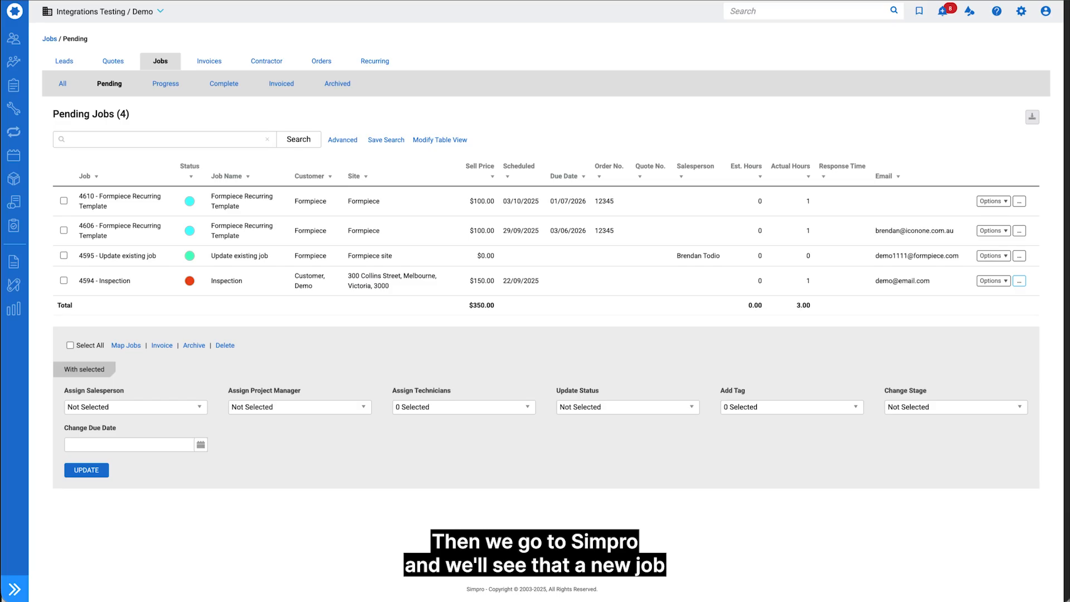
In Simpro, open the pending Formpiece Recurring Template job scheduled for 03/10/2025 and view its cost centre's schedule.
click(278, 200)
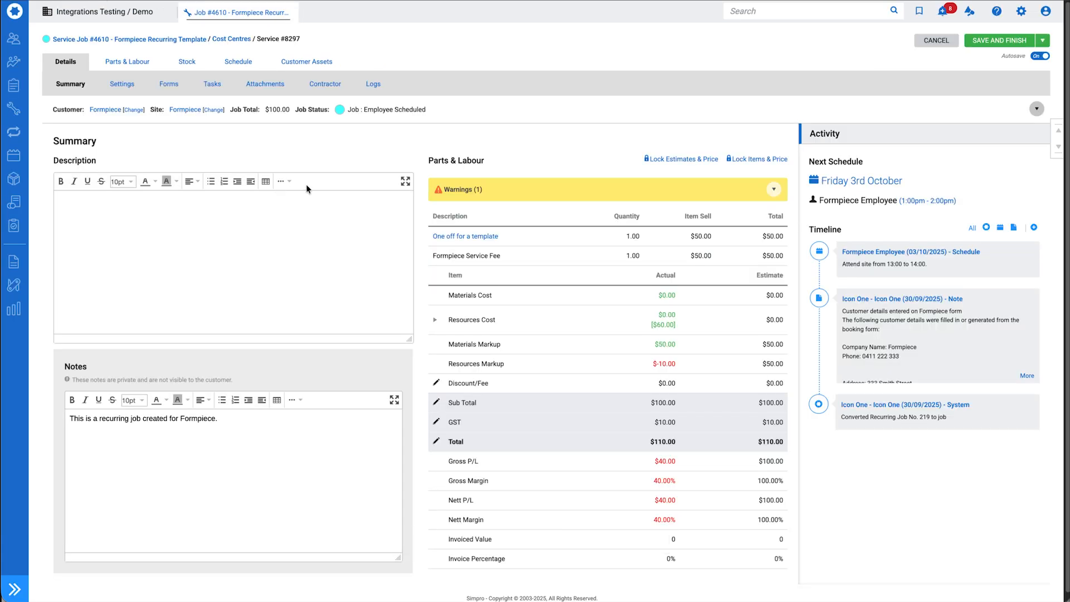
click(244, 57)
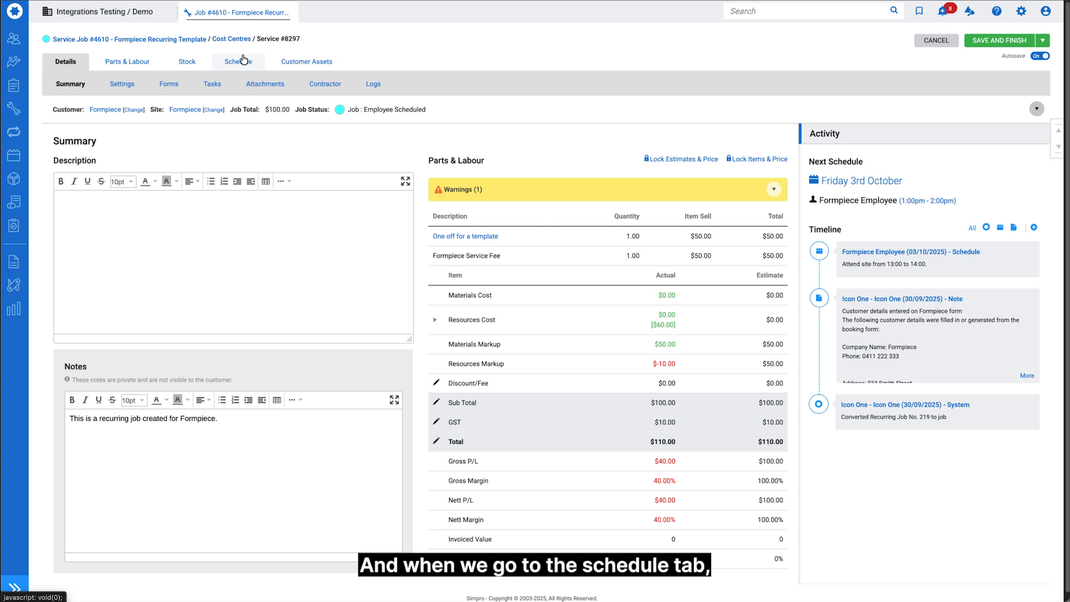